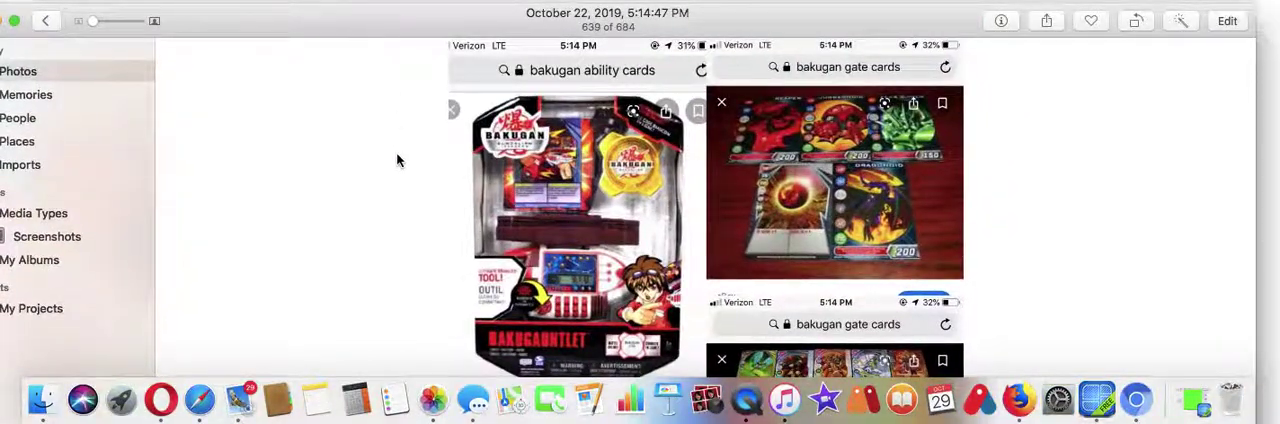
pyautogui.scroll(10, 414, 192)
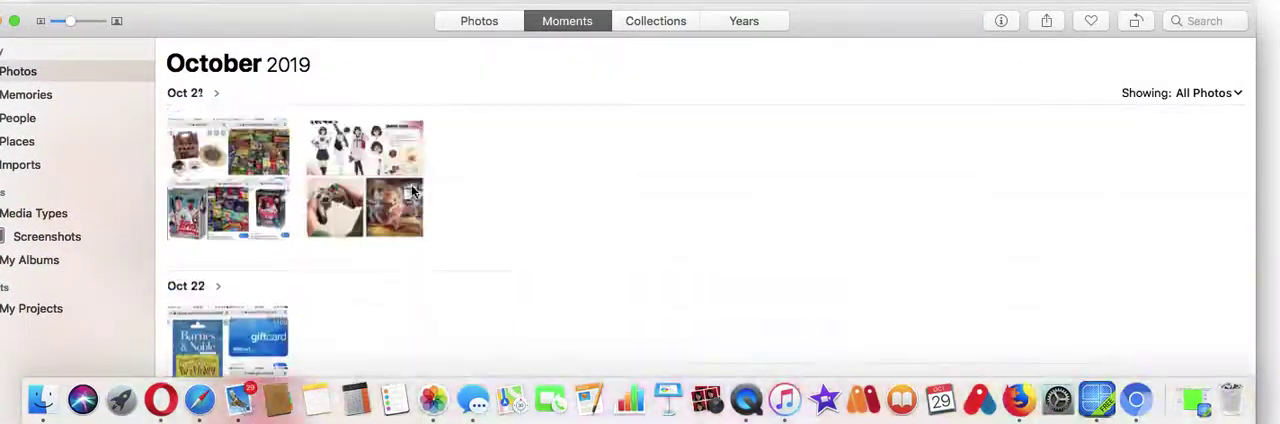
pyautogui.scroll(2, 414, 192)
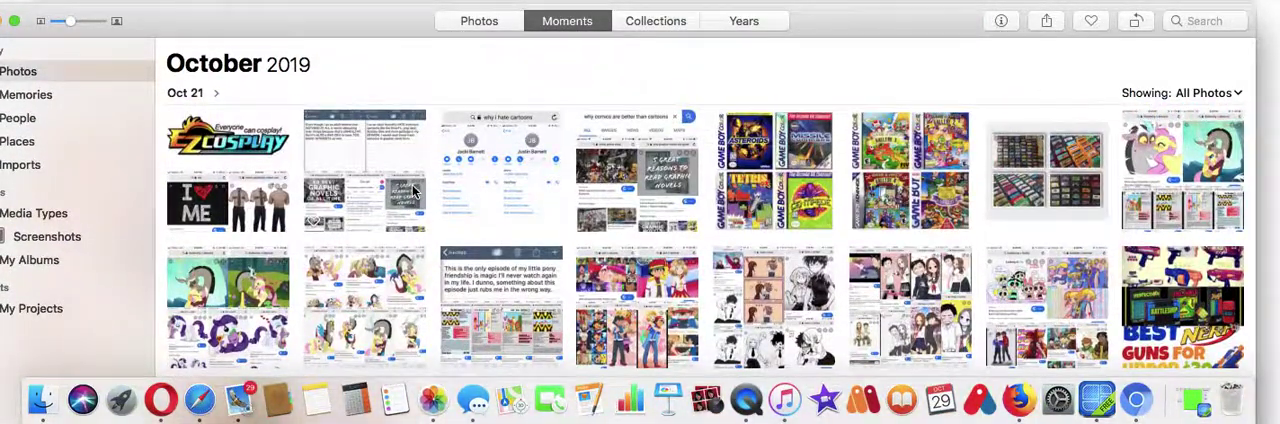
pyautogui.scroll(6, 414, 192)
pyautogui.scroll(3, 400, 220)
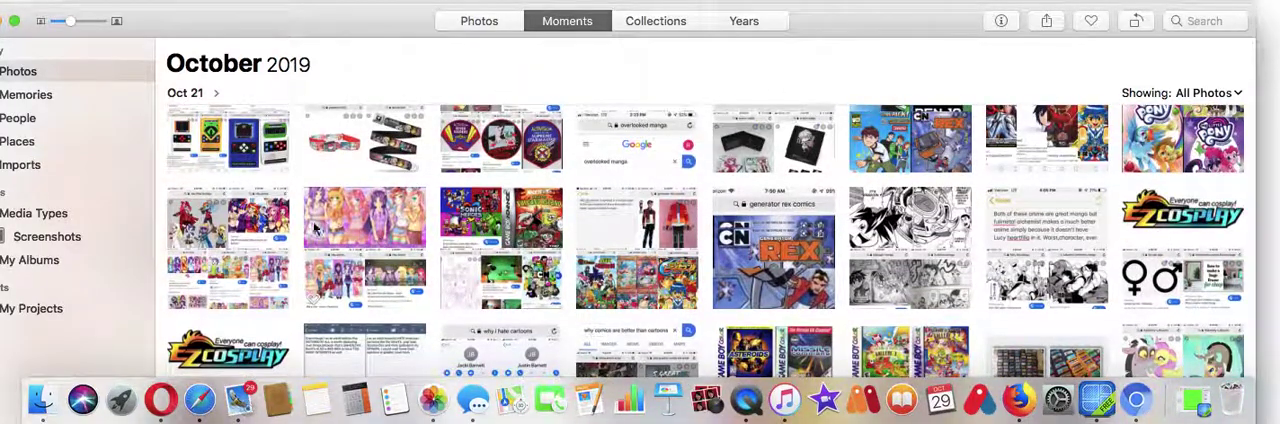
pyautogui.scroll(5, 313, 228)
pyautogui.scroll(3, 277, 226)
# - View the handheld games, Atari patches and manga covers screenshots, returning to Moments after each
pyautogui.doubleClick(226, 240)
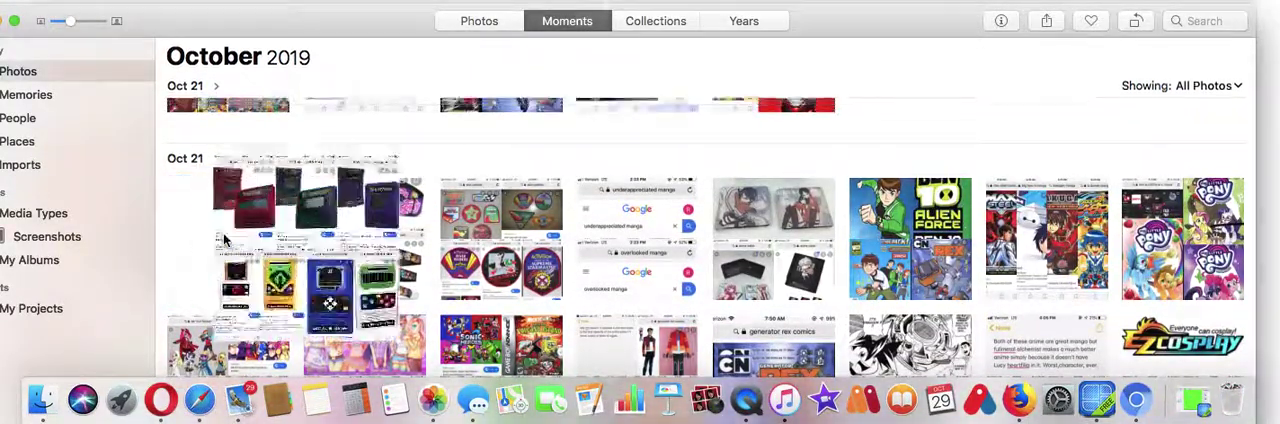
pyautogui.scroll(-4, 414, 268)
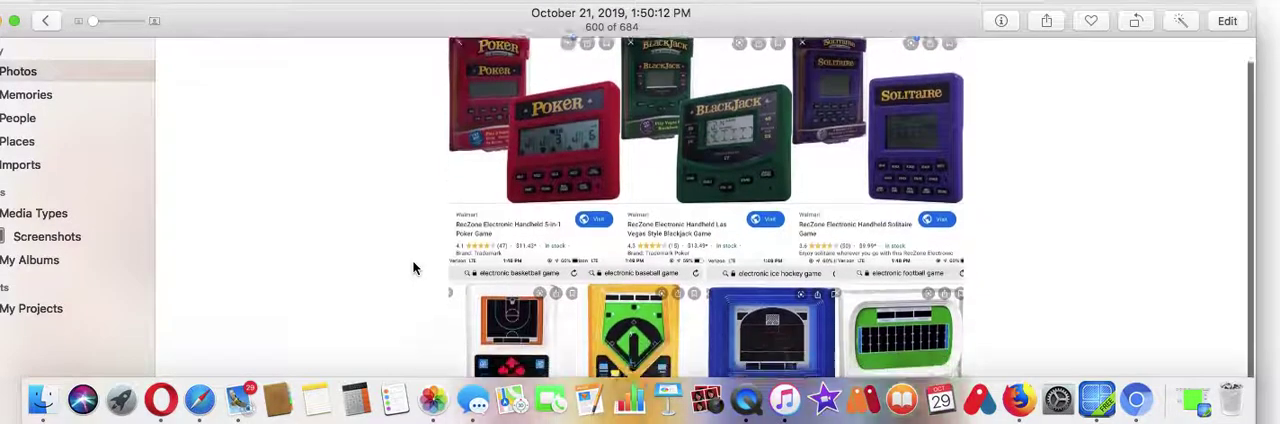
pyautogui.scroll(5, 414, 268)
pyautogui.scroll(-1, 414, 268)
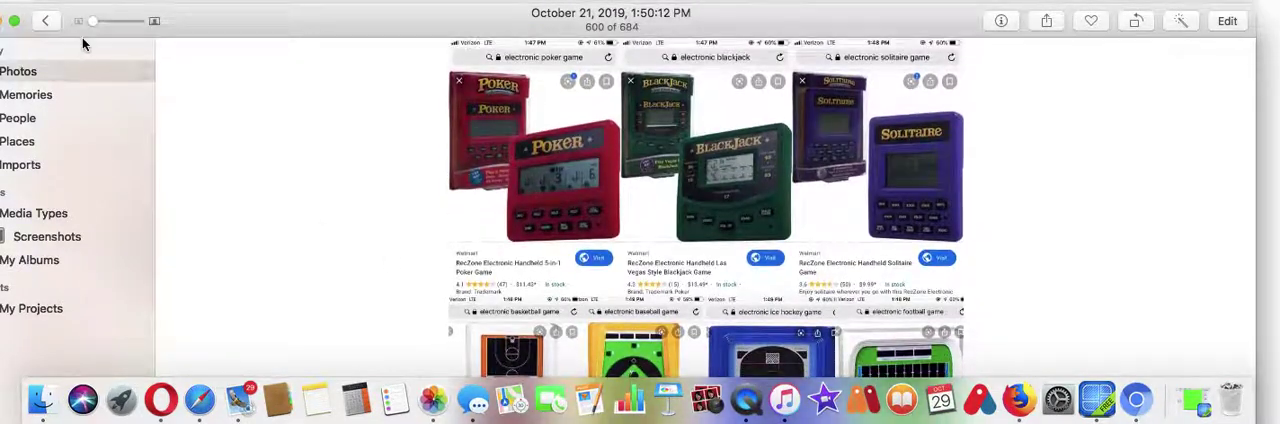
pyautogui.click(46, 21)
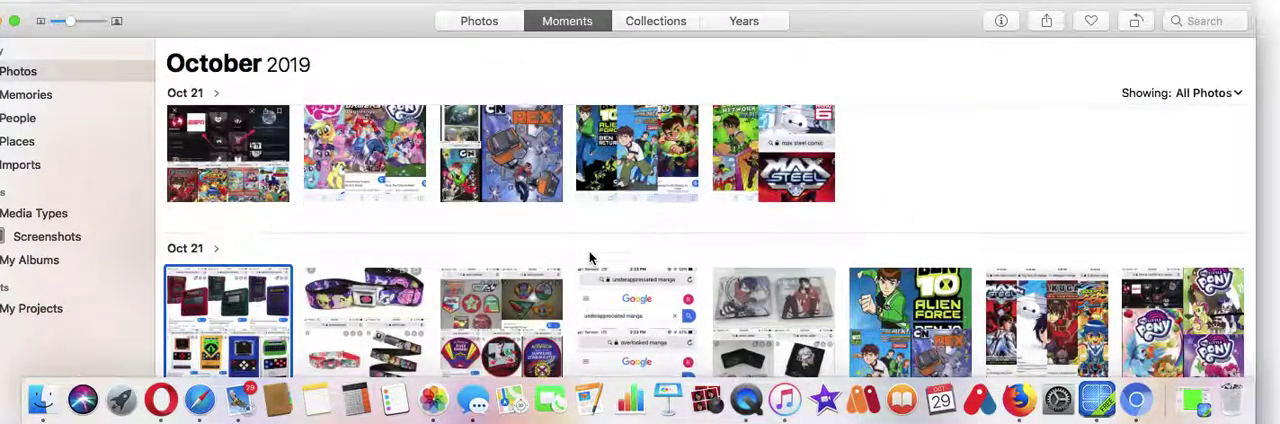
pyautogui.scroll(-3, 590, 258)
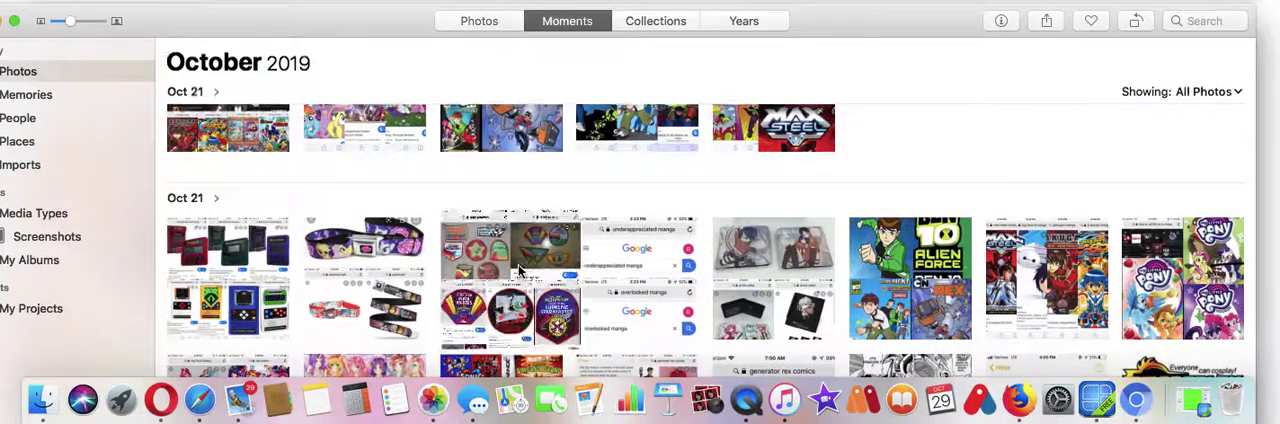
pyautogui.doubleClick(519, 270)
pyautogui.scroll(-5, 602, 262)
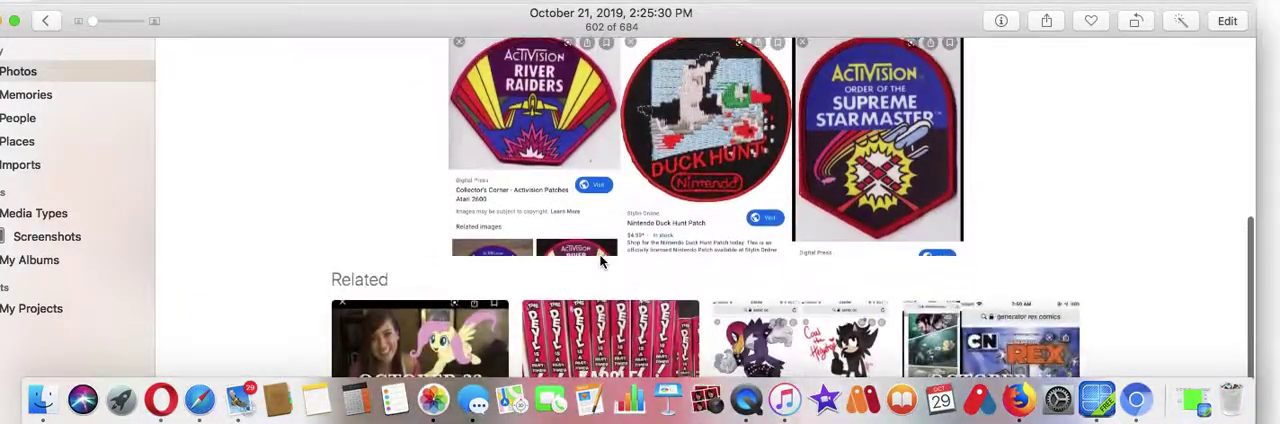
pyautogui.scroll(5, 602, 262)
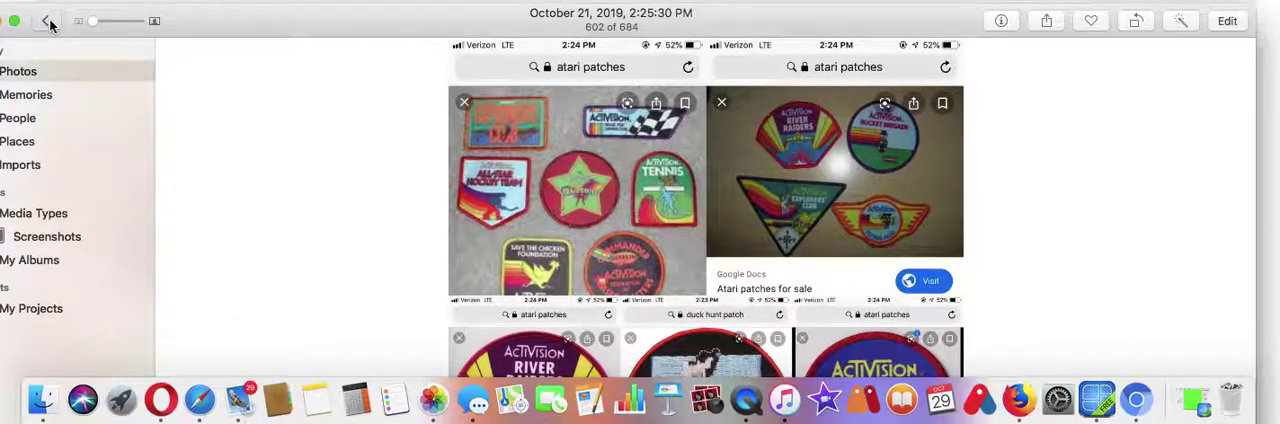
pyautogui.click(50, 22)
pyautogui.scroll(-2, 789, 316)
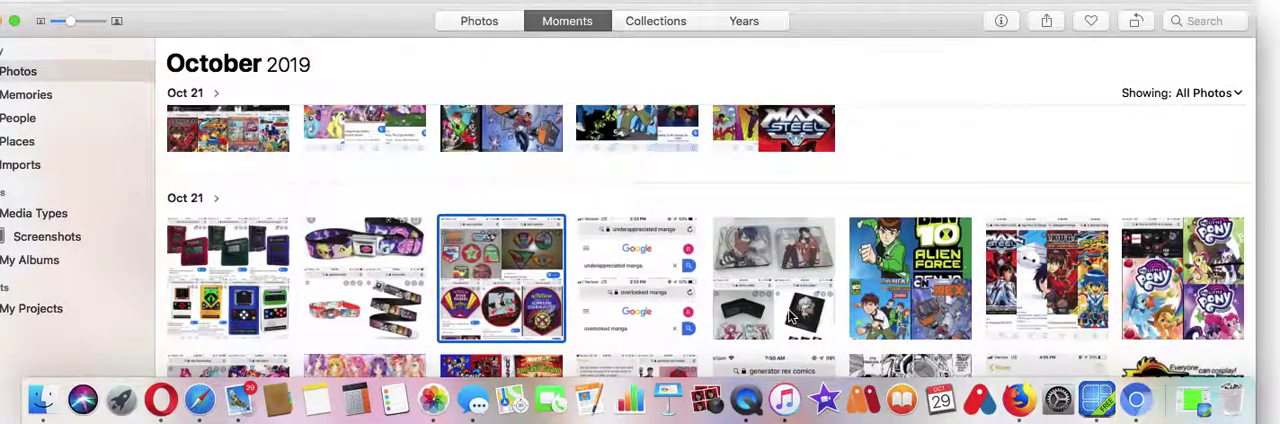
pyautogui.doubleClick(1038, 287)
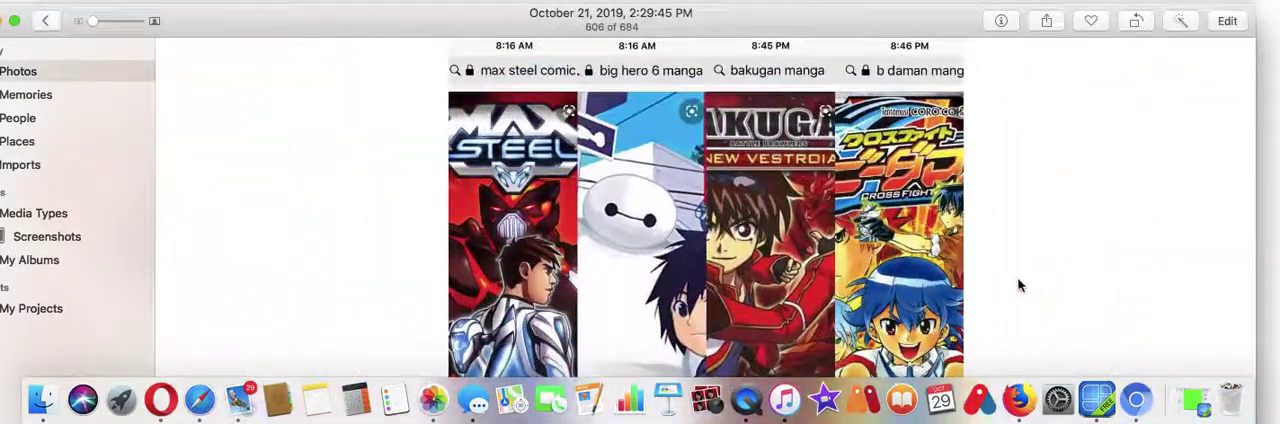
pyautogui.scroll(-2, 915, 262)
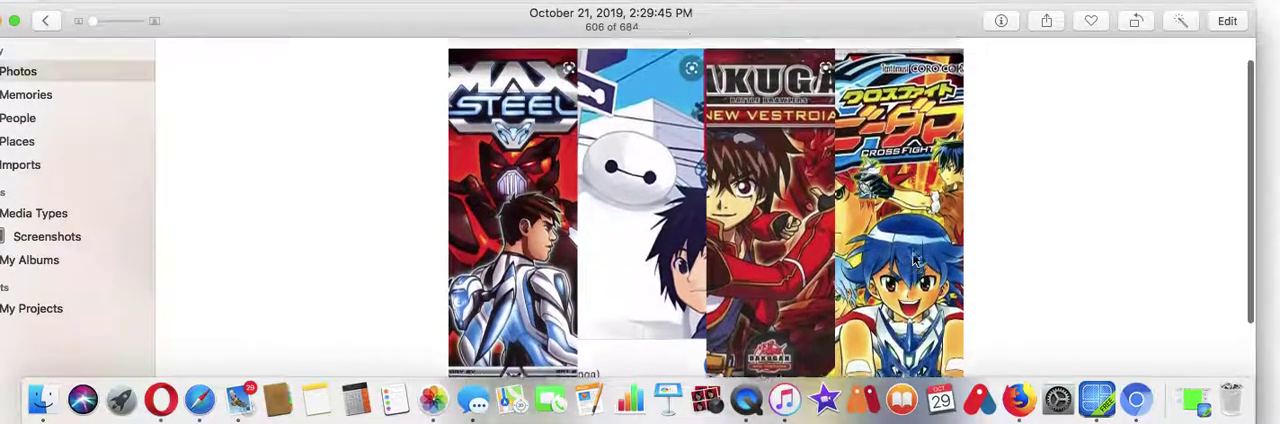
pyautogui.click(43, 22)
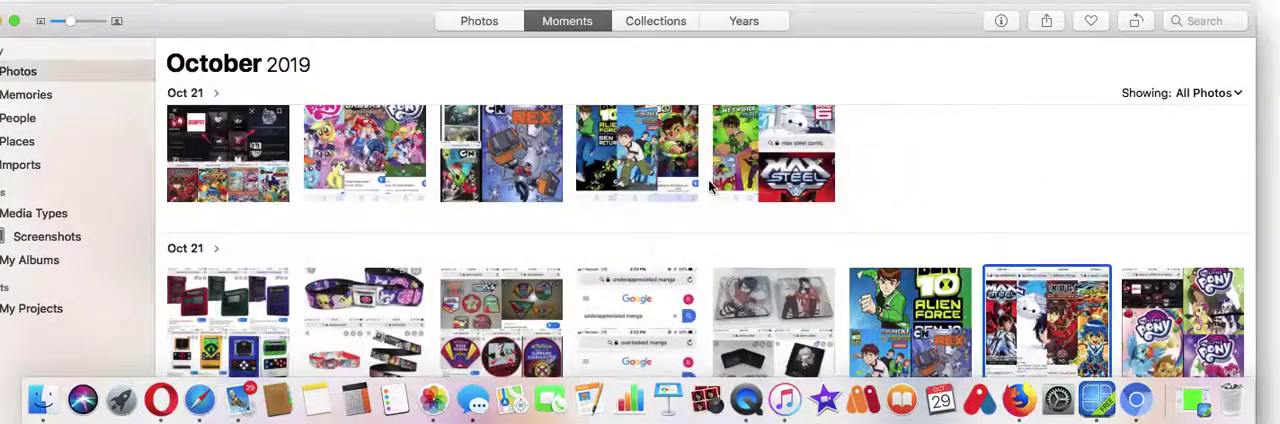
pyautogui.scroll(-3, 710, 185)
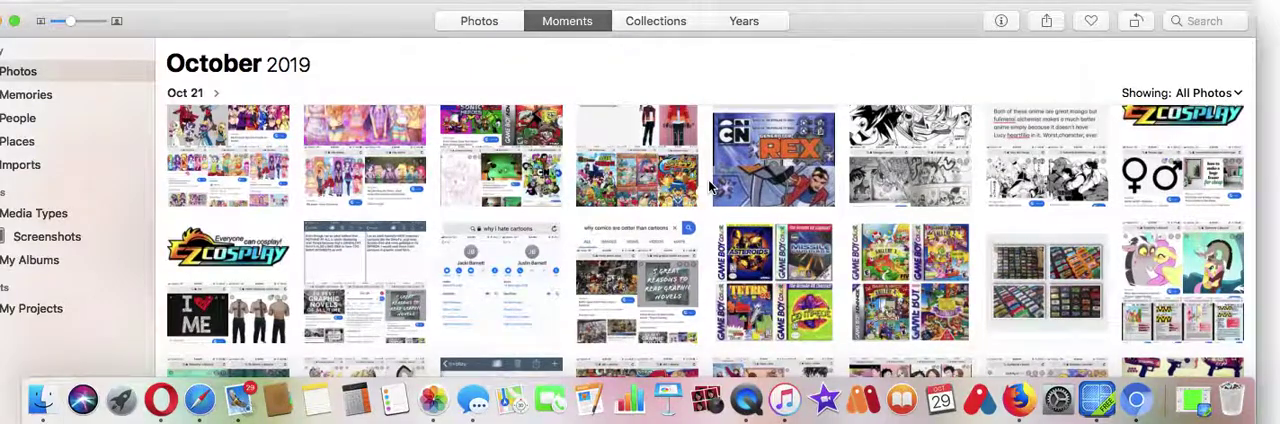
# - Open the Game Boy Color boxes screenshot and step forward through the following photos
pyautogui.doubleClick(773, 265)
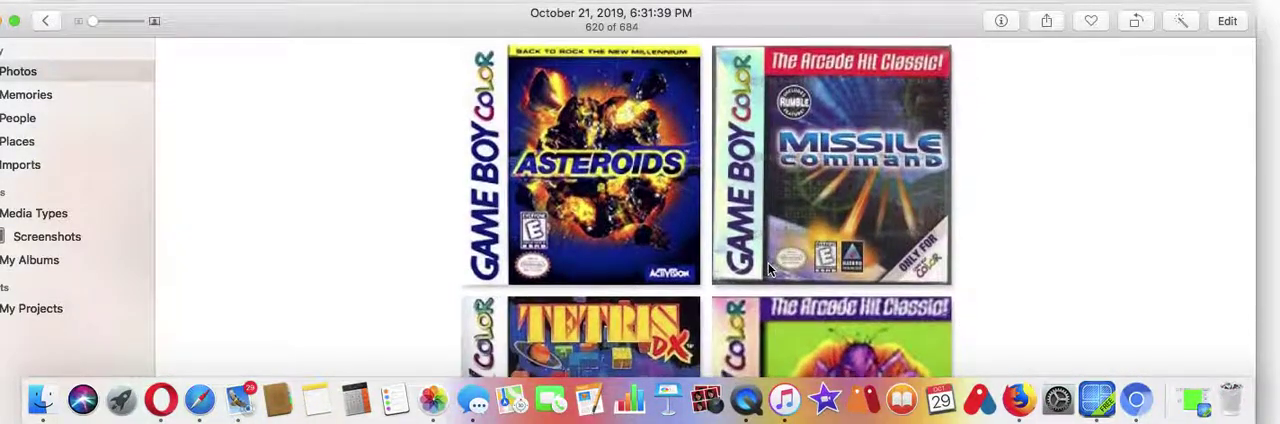
pyautogui.scroll(-2, 770, 268)
pyautogui.scroll(-2, 770, 268)
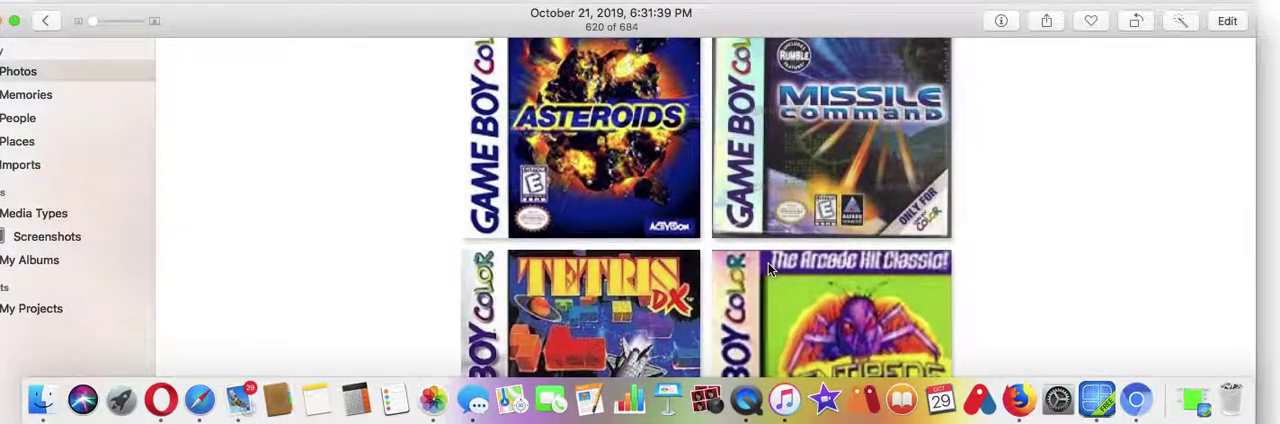
pyautogui.press('Right')
pyautogui.scroll(-4, 770, 268)
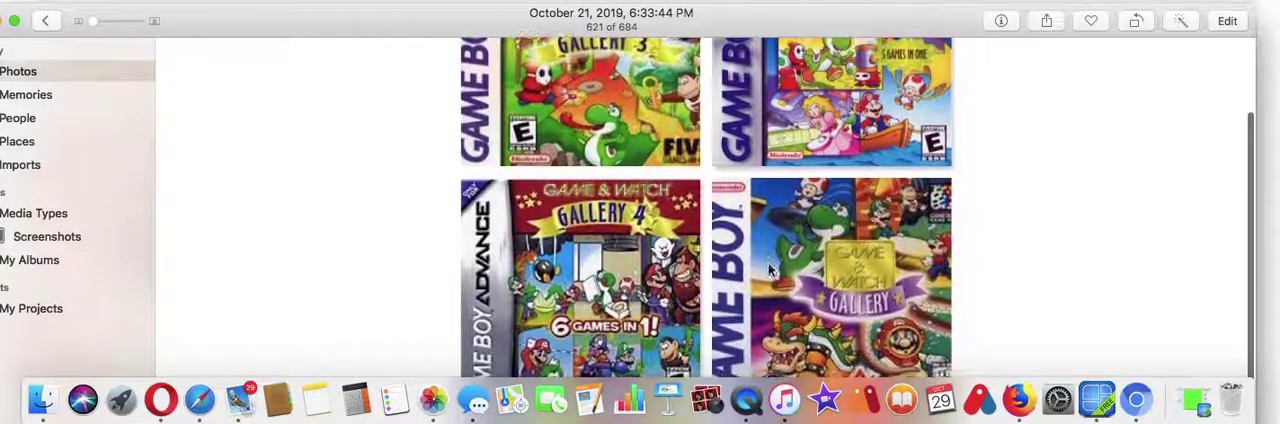
pyautogui.press('Right')
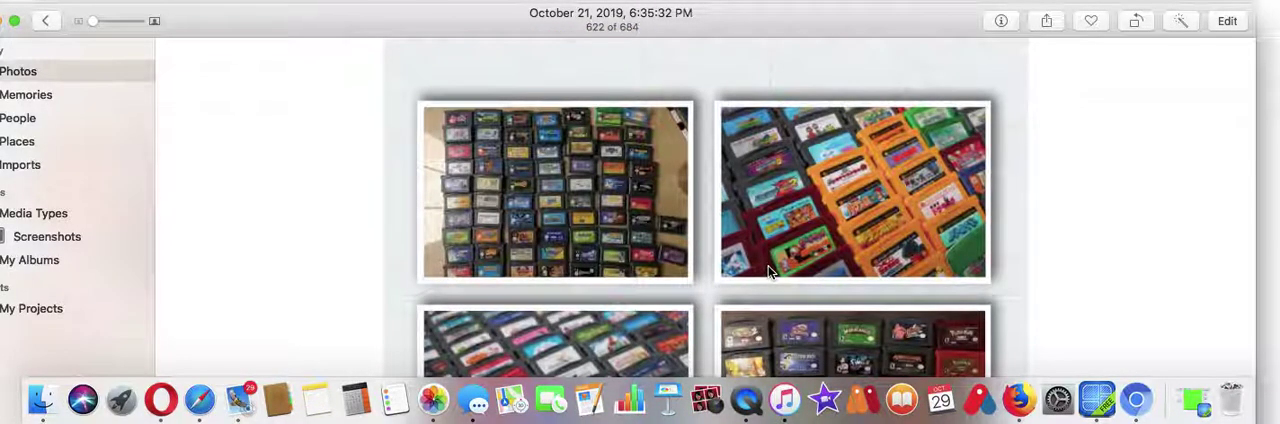
pyautogui.scroll(-3, 768, 268)
pyautogui.press('Right')
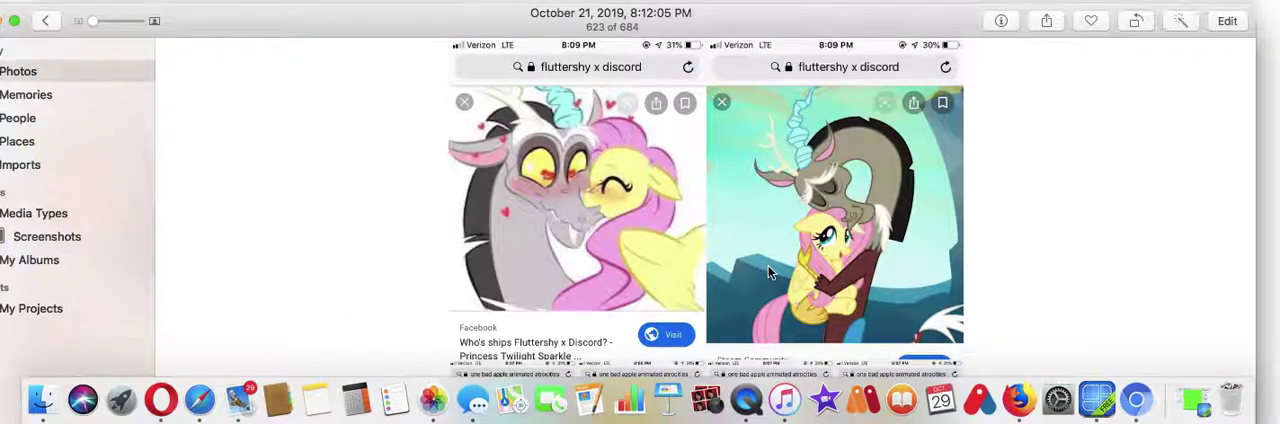
pyautogui.press('Right')
pyautogui.press('Right')
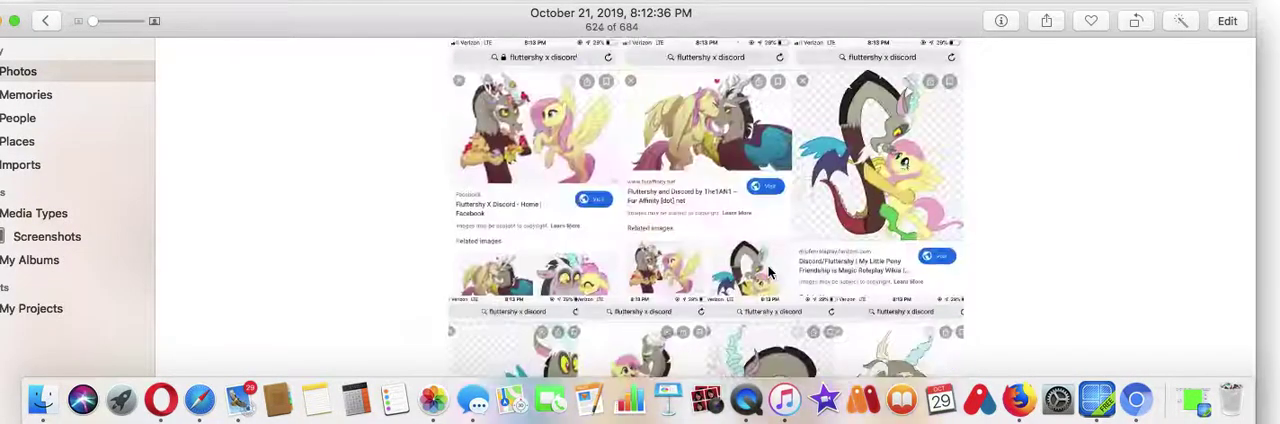
pyautogui.press('Right')
pyautogui.press('Right')
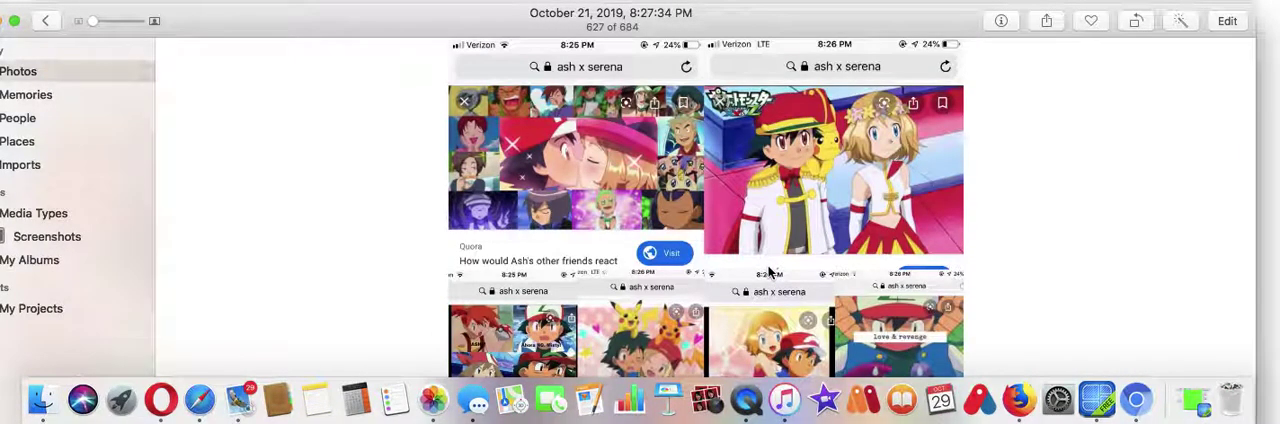
pyautogui.press('Right')
pyautogui.press('Right')
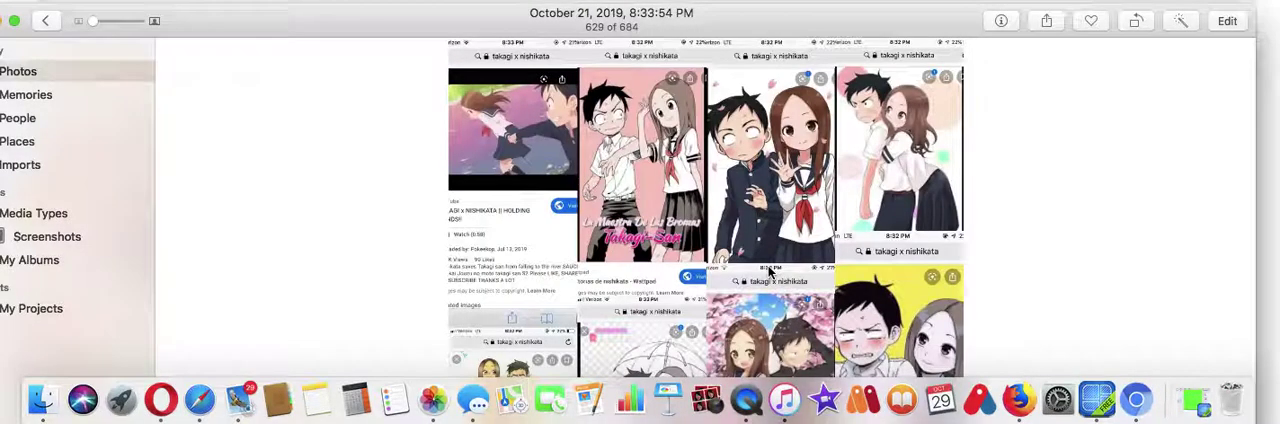
# - Browse the remaining October 22 screenshots, then open an October 23 Waikele Center toy-aisle photo
pyautogui.press('Right')
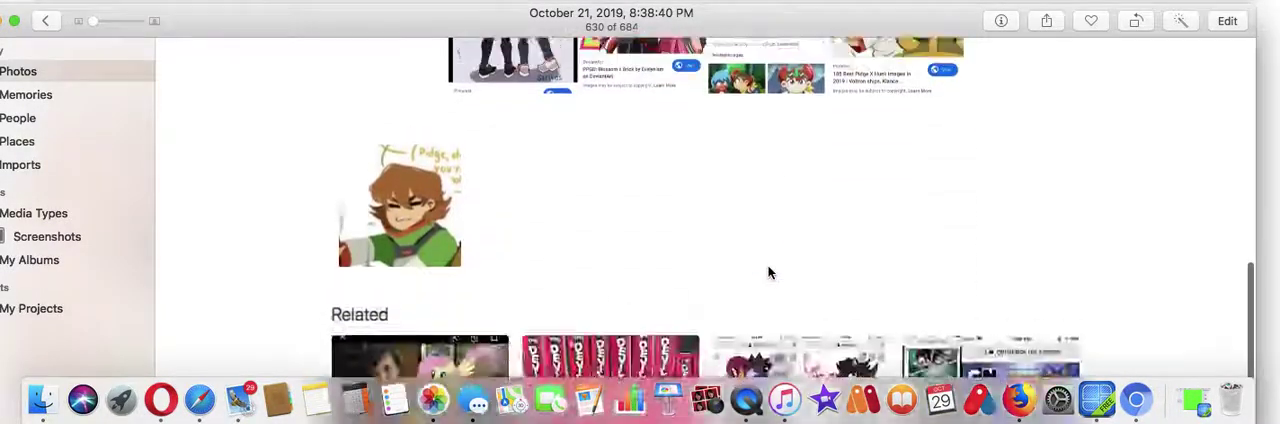
pyautogui.press('Right')
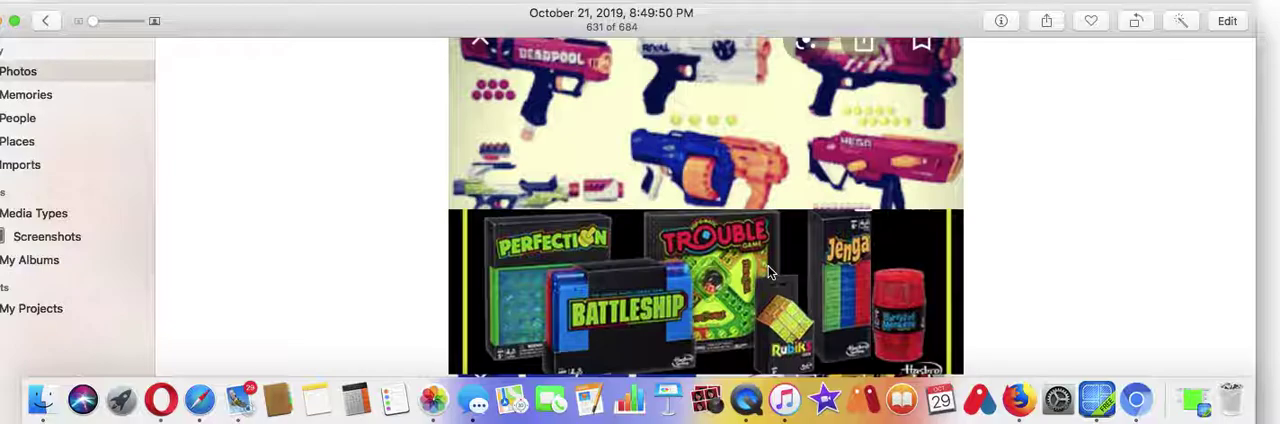
pyautogui.press('Right')
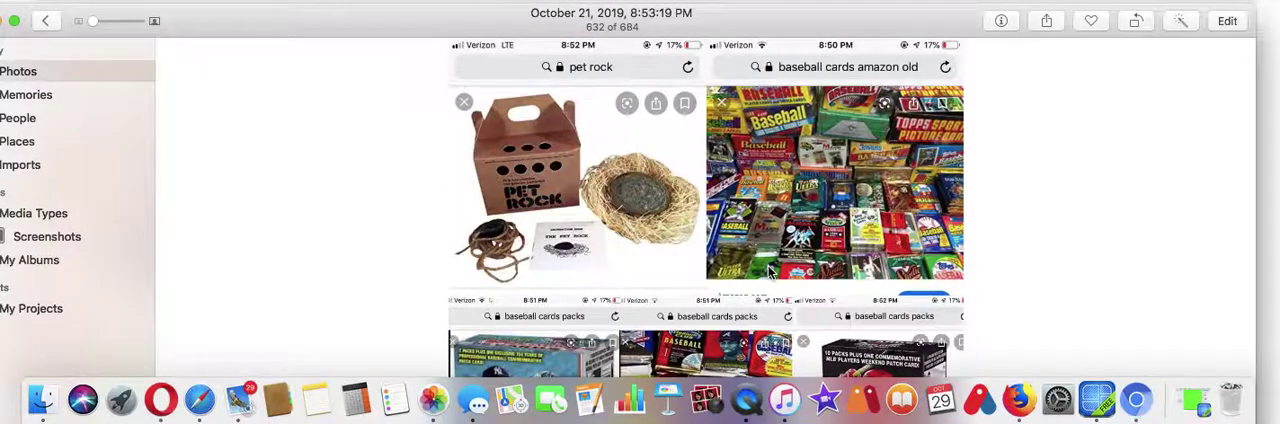
pyautogui.press('Right')
pyautogui.press('Right')
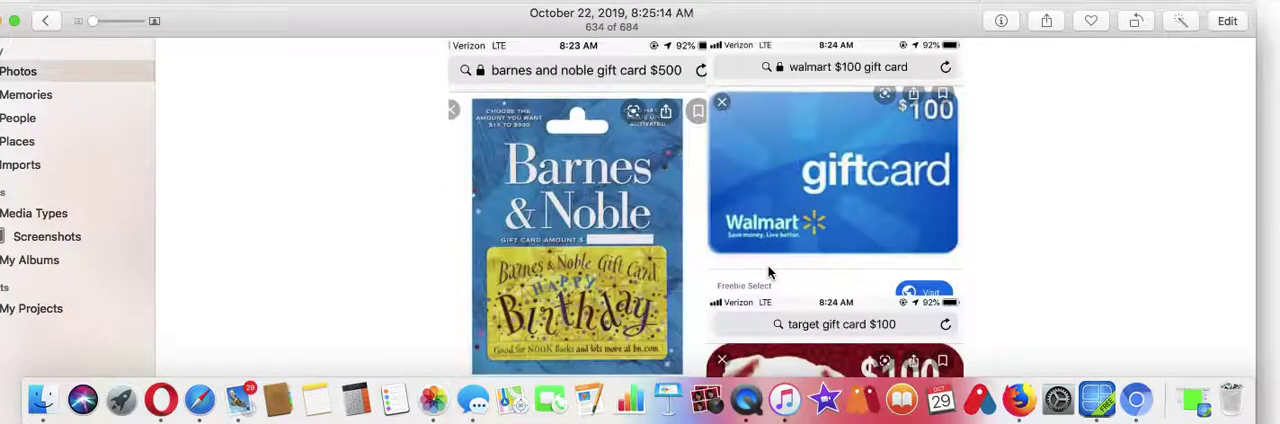
pyautogui.press('Right')
pyautogui.press('Right')
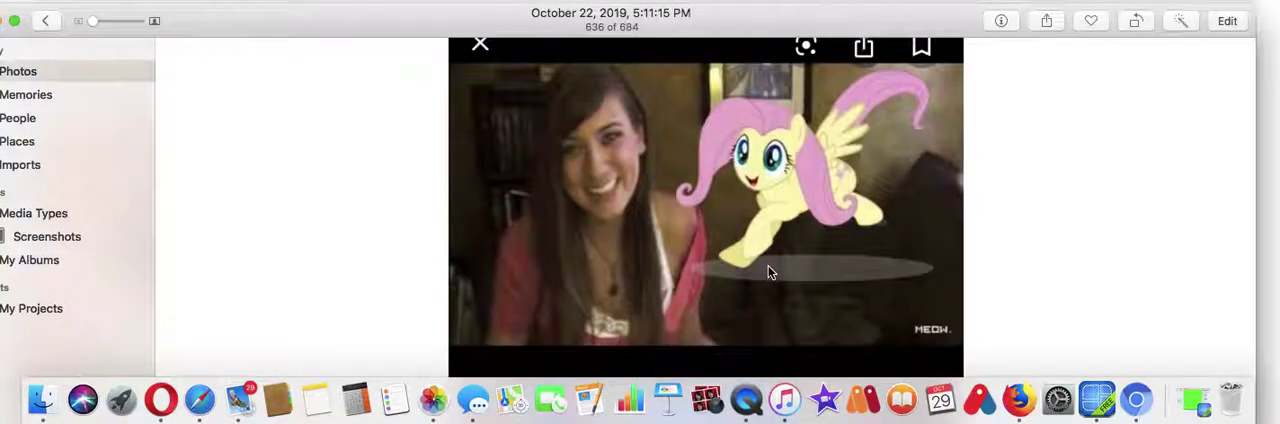
pyautogui.press('Left')
pyautogui.scroll(-5, 768, 270)
pyautogui.scroll(-3, 768, 270)
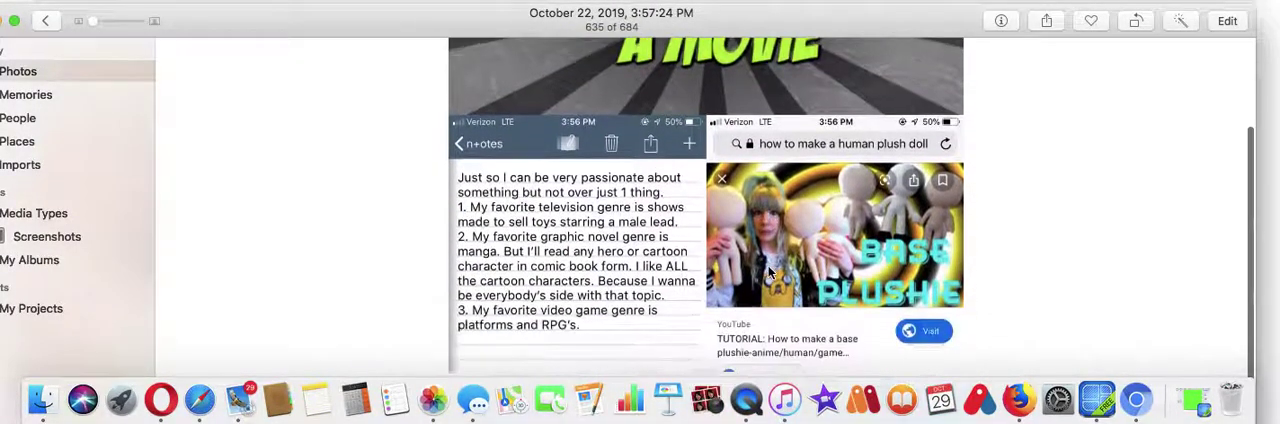
pyautogui.scroll(5, 768, 265)
pyautogui.press('Right')
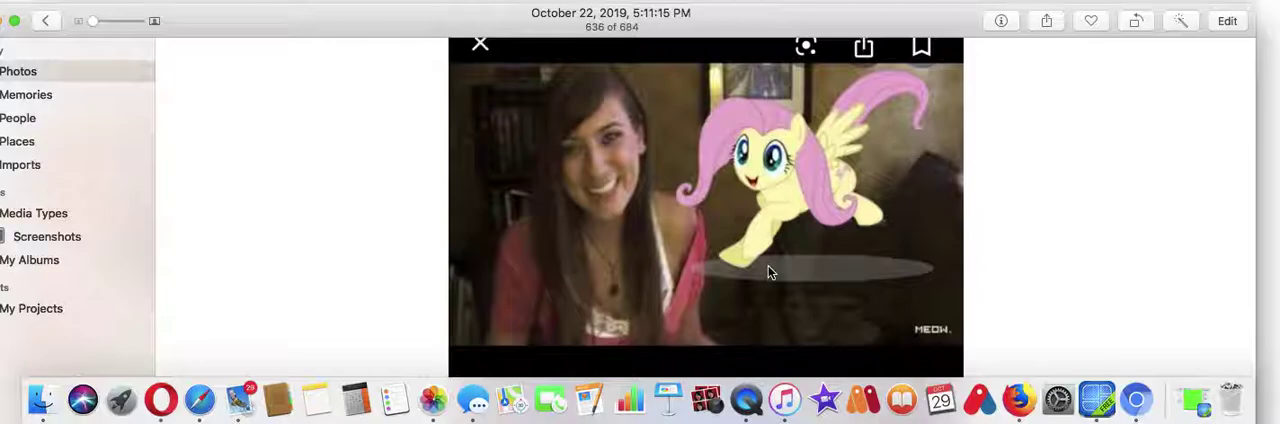
pyautogui.press('Right')
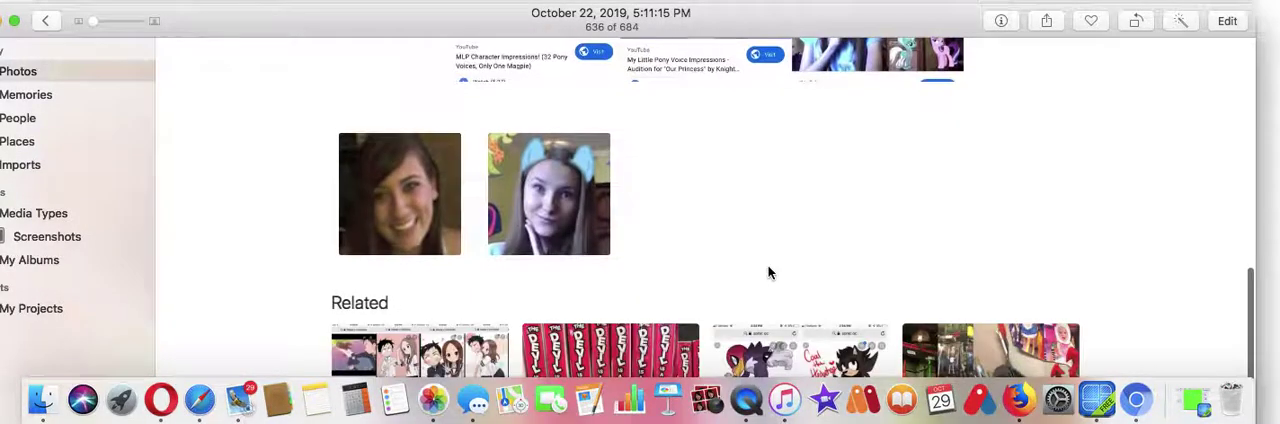
pyautogui.press('Left')
pyautogui.press('space')
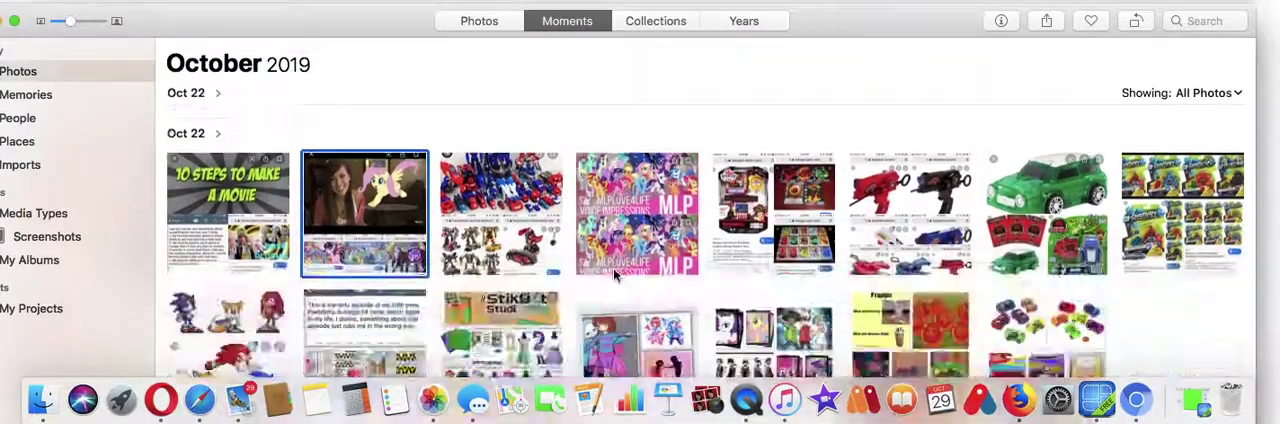
pyautogui.scroll(-1, 613, 268)
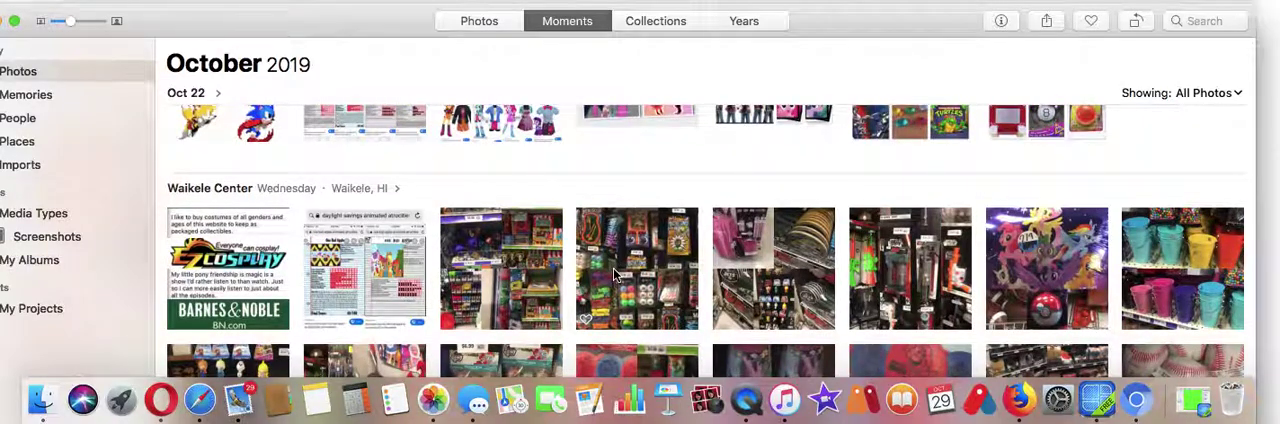
pyautogui.doubleClick(547, 262)
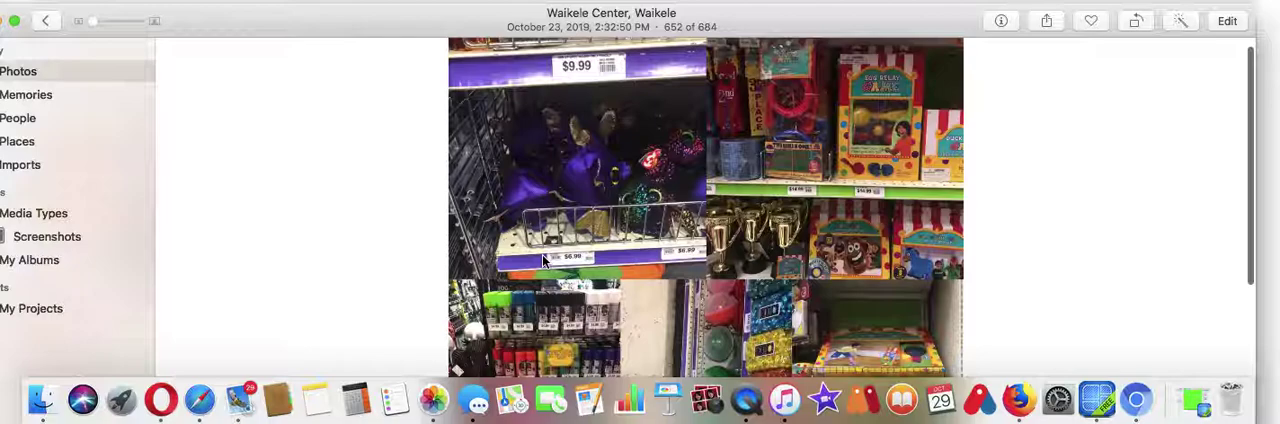
# - Advance through the Waikele Center photos from 652 to 666 of 684, past the baseballs photo
pyautogui.press('Right')
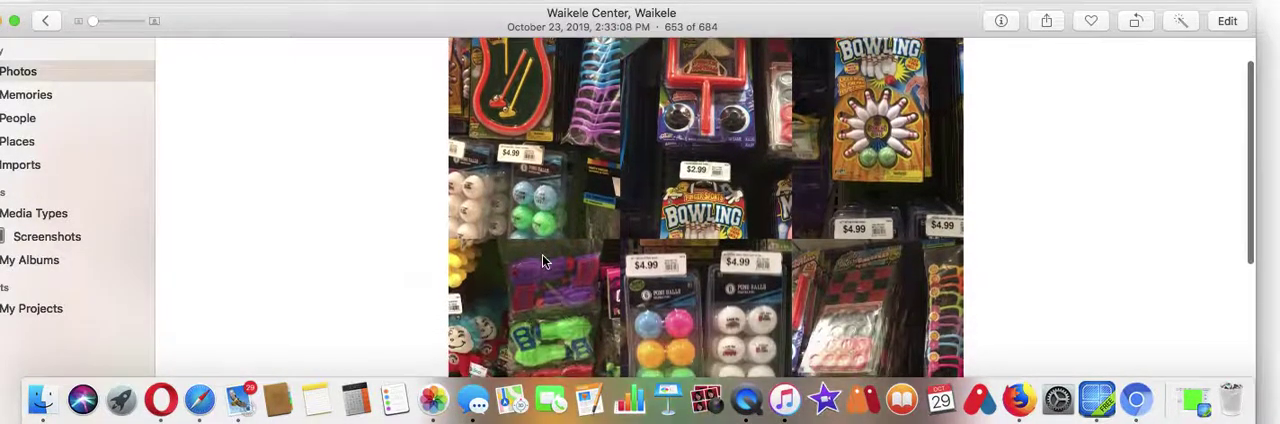
pyautogui.press('Right')
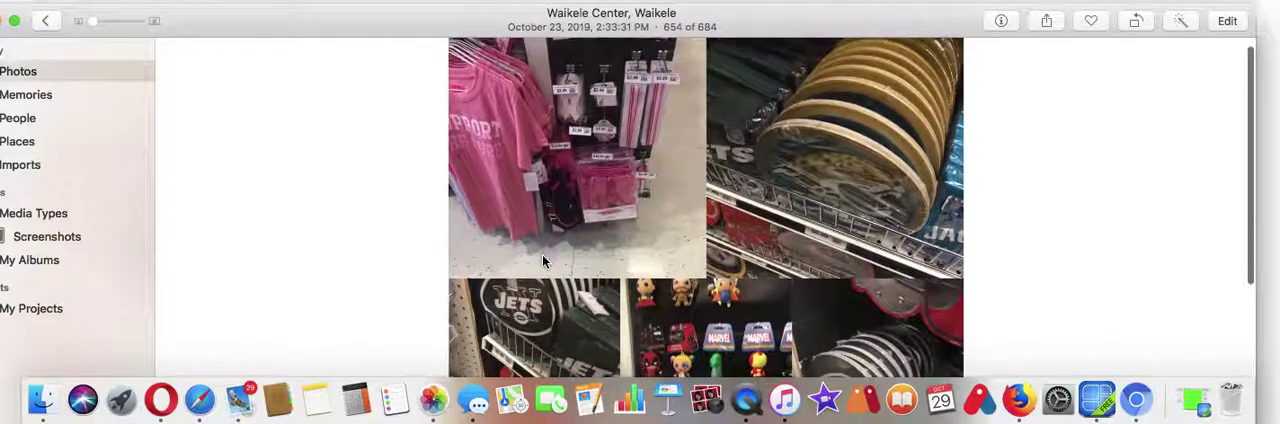
pyautogui.press('Right')
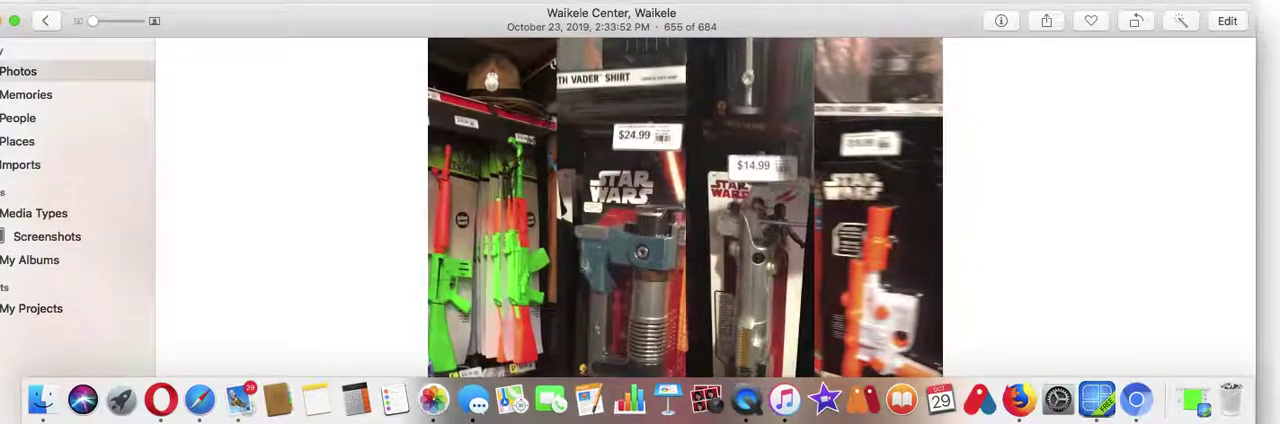
pyautogui.press('Right')
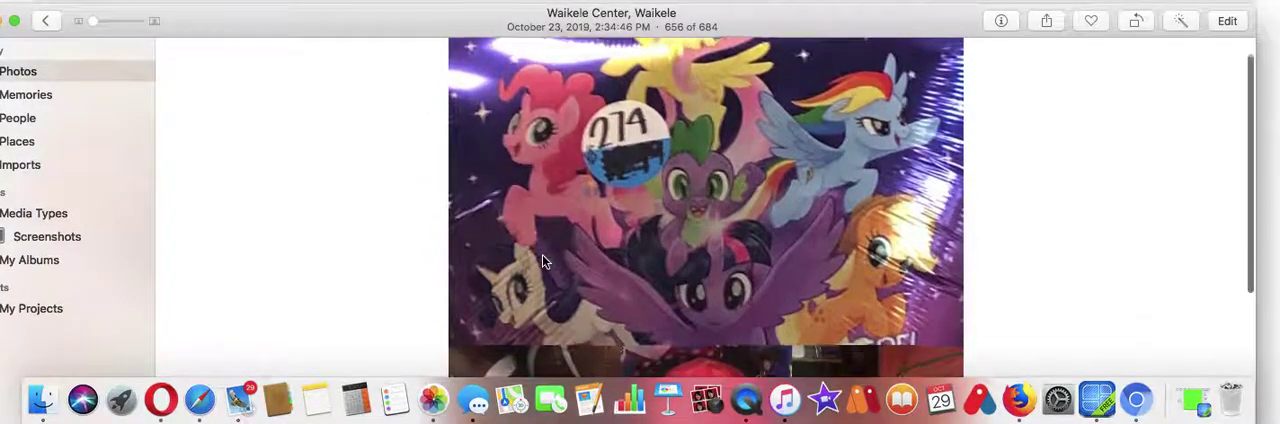
pyautogui.scroll(-5, 542, 254)
pyautogui.scroll(-5, 542, 254)
pyautogui.press('Right')
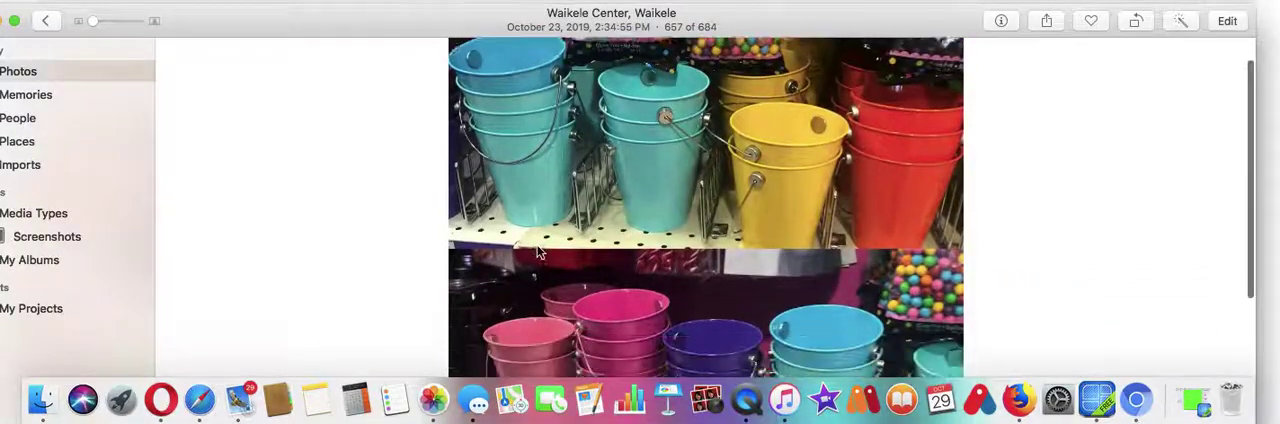
pyautogui.press('Left')
pyautogui.press('Left')
pyautogui.press('Left')
pyautogui.press('Right')
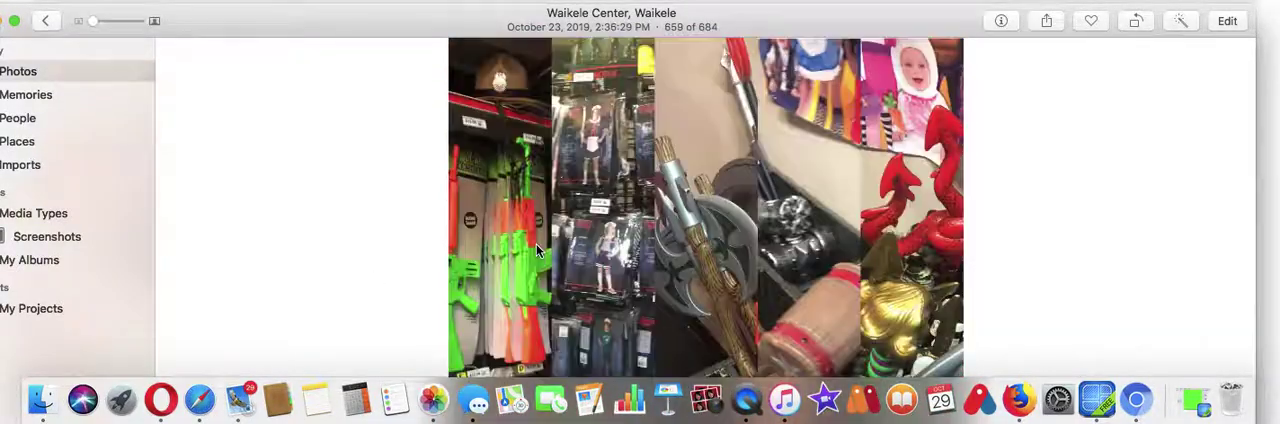
pyautogui.press('Right')
pyautogui.press('Right')
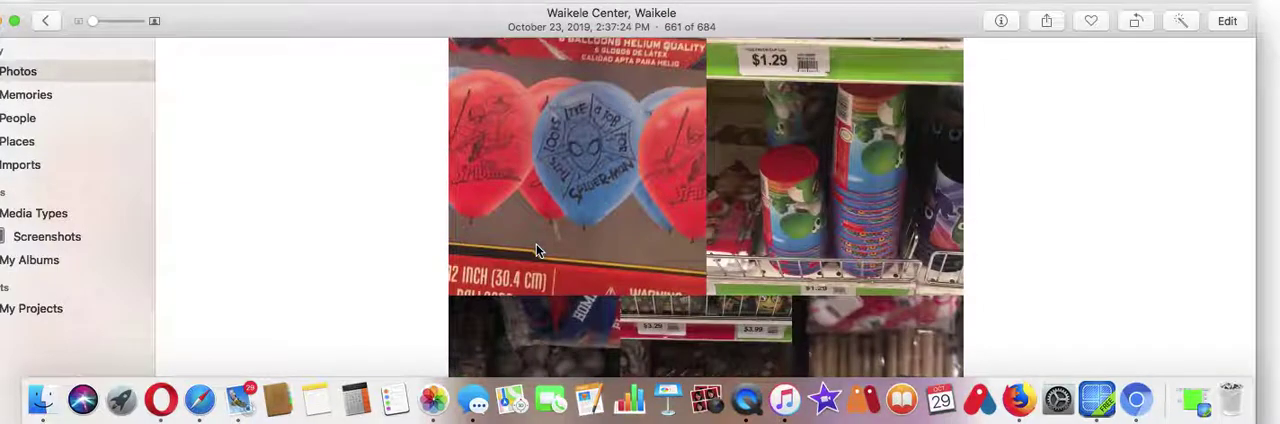
pyautogui.press('Right')
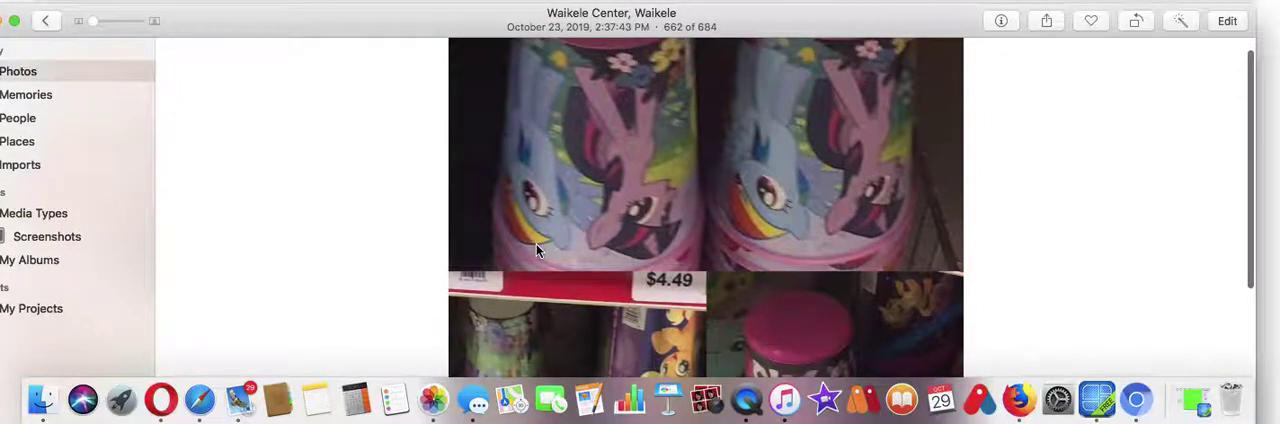
pyautogui.press('Right')
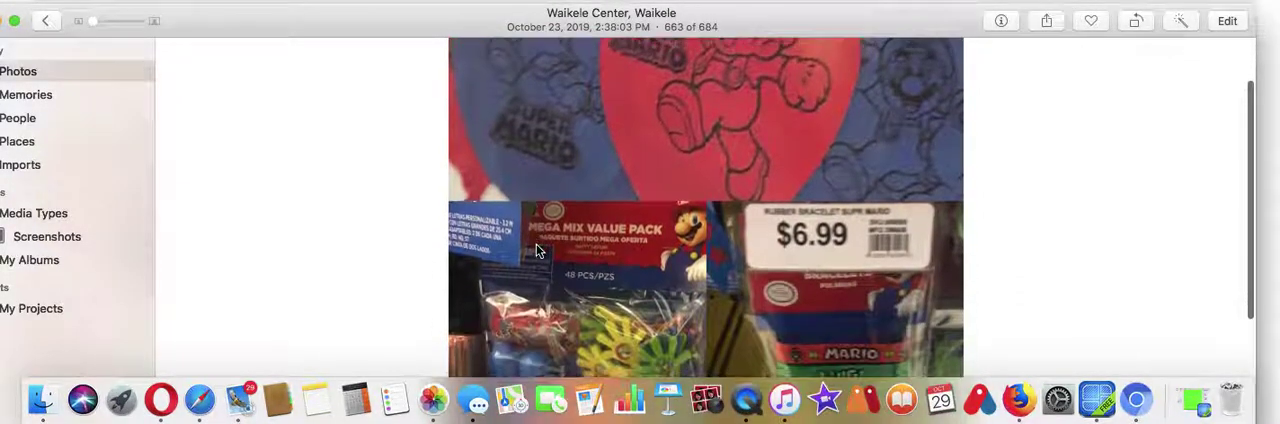
pyautogui.press('Right')
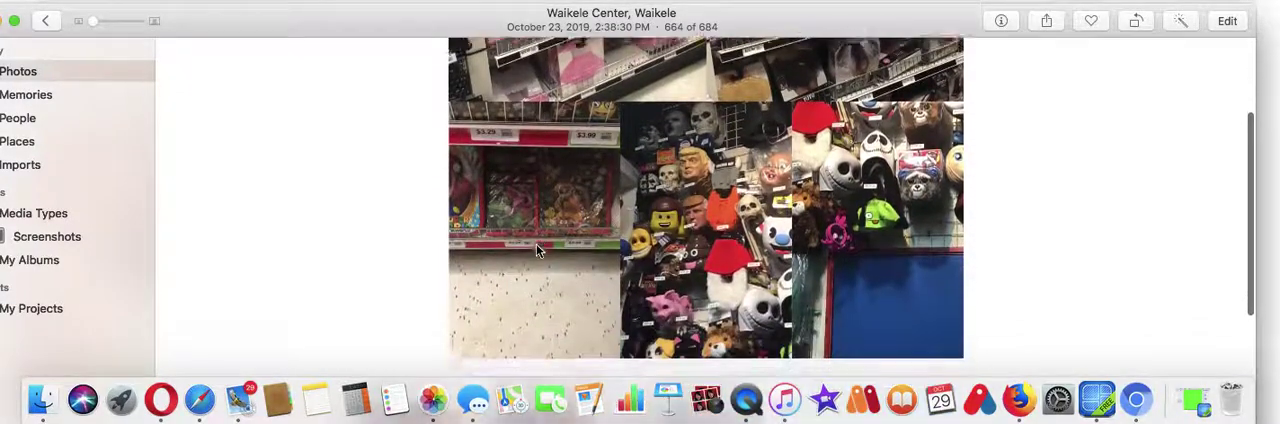
pyautogui.press('Right')
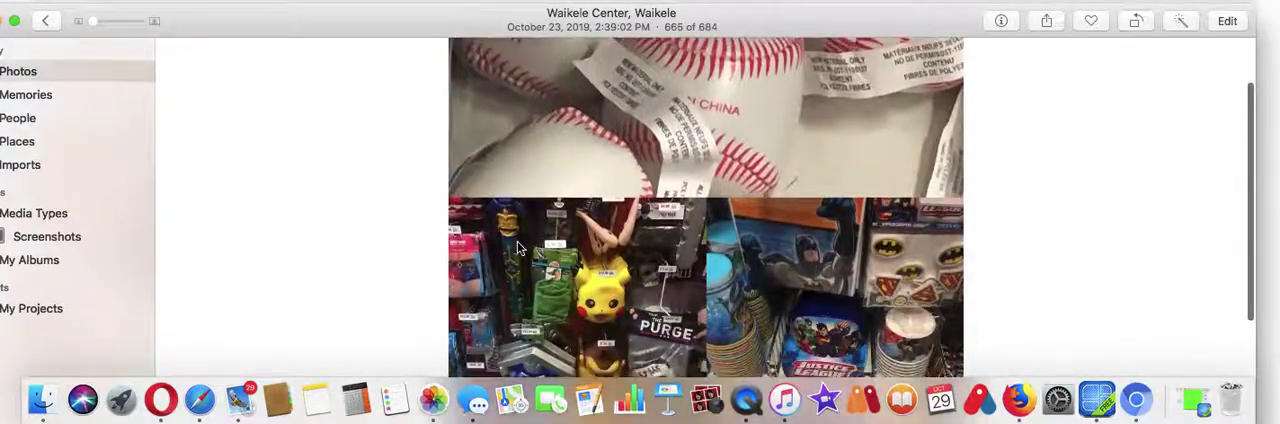
pyautogui.press('Right')
pyautogui.scroll(-3, 519, 248)
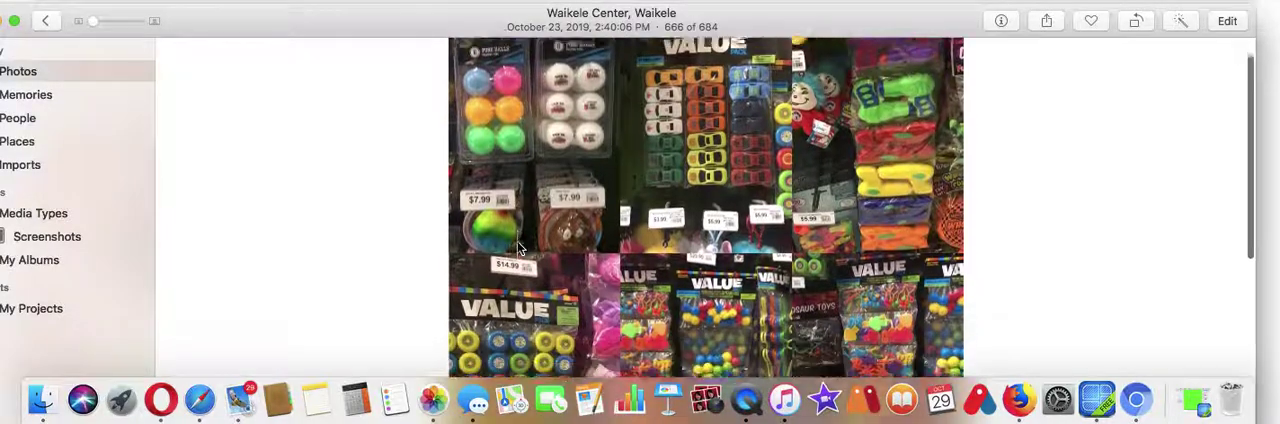